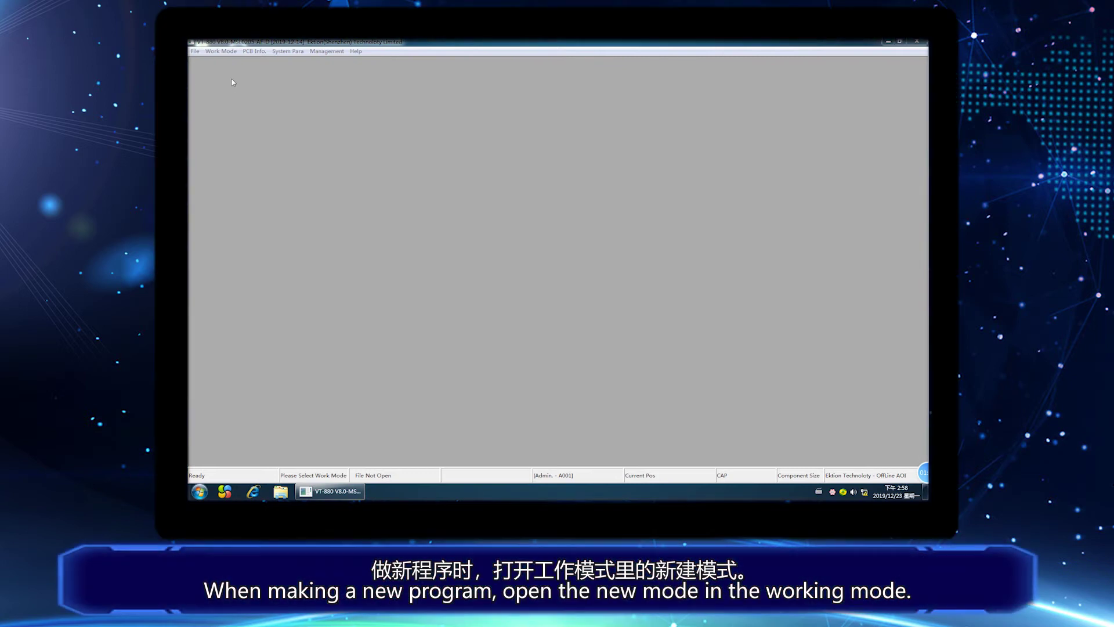
# - Choose New Mode from the Work Mode menu to start a new inspection program
pyautogui.click(221, 52)
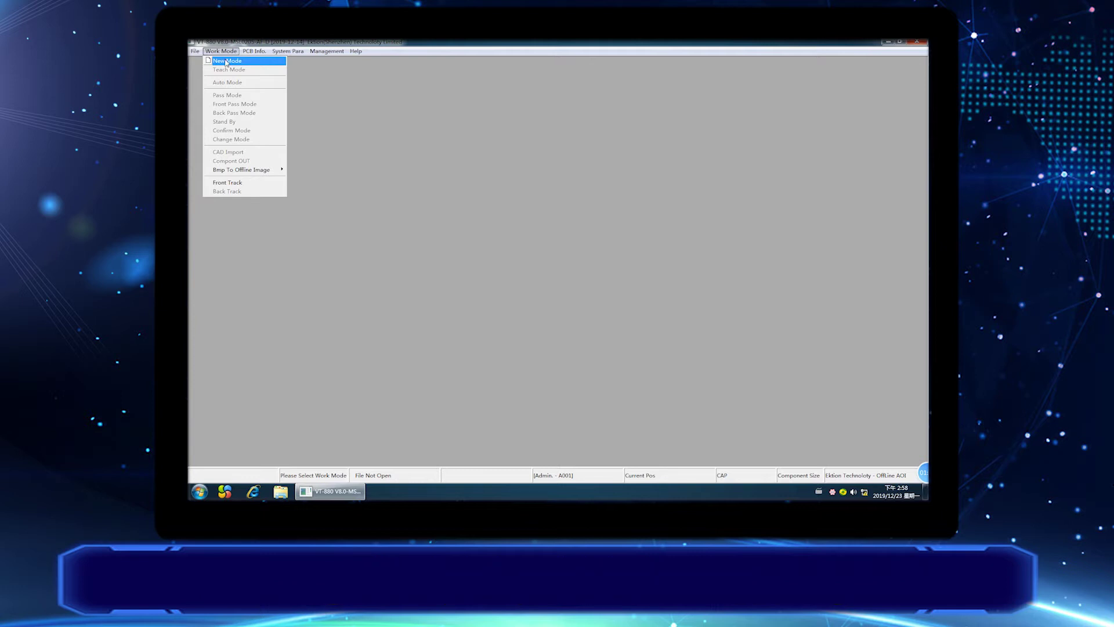
pyautogui.click(225, 62)
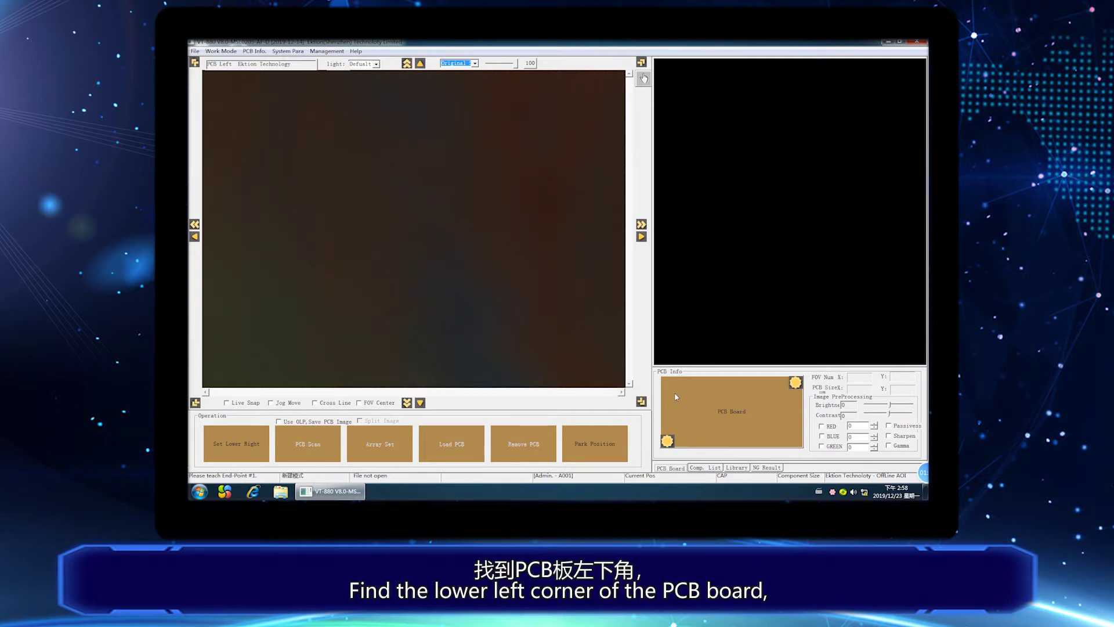
# - Return the camera stage to origin and jog it across the board past ZR1 toward CE9 and CE10
pyautogui.click(667, 442)
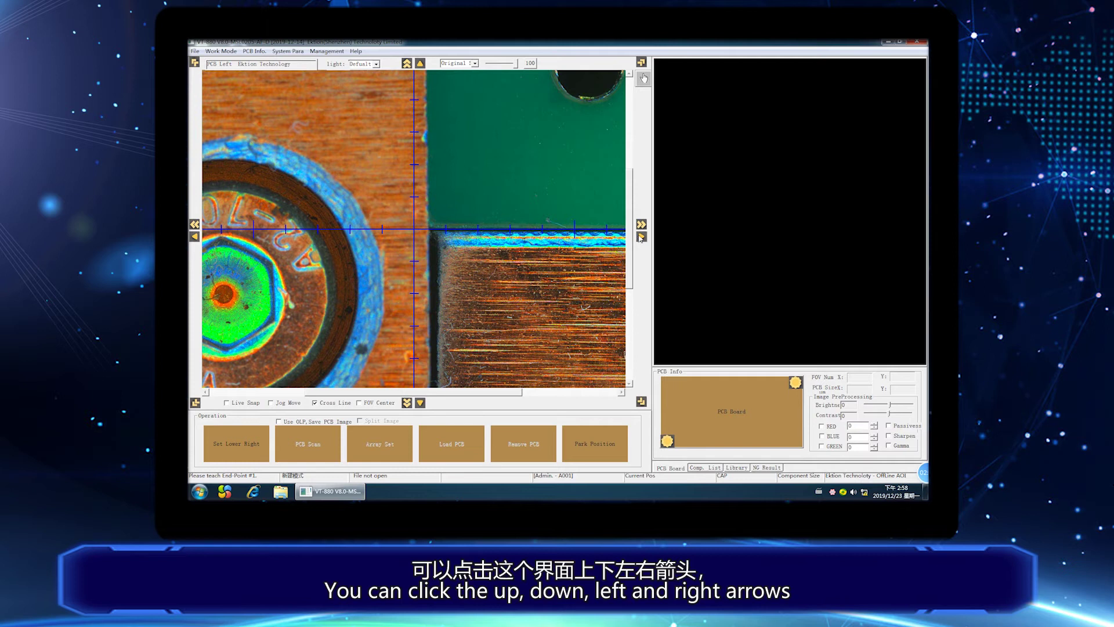
pyautogui.click(641, 236)
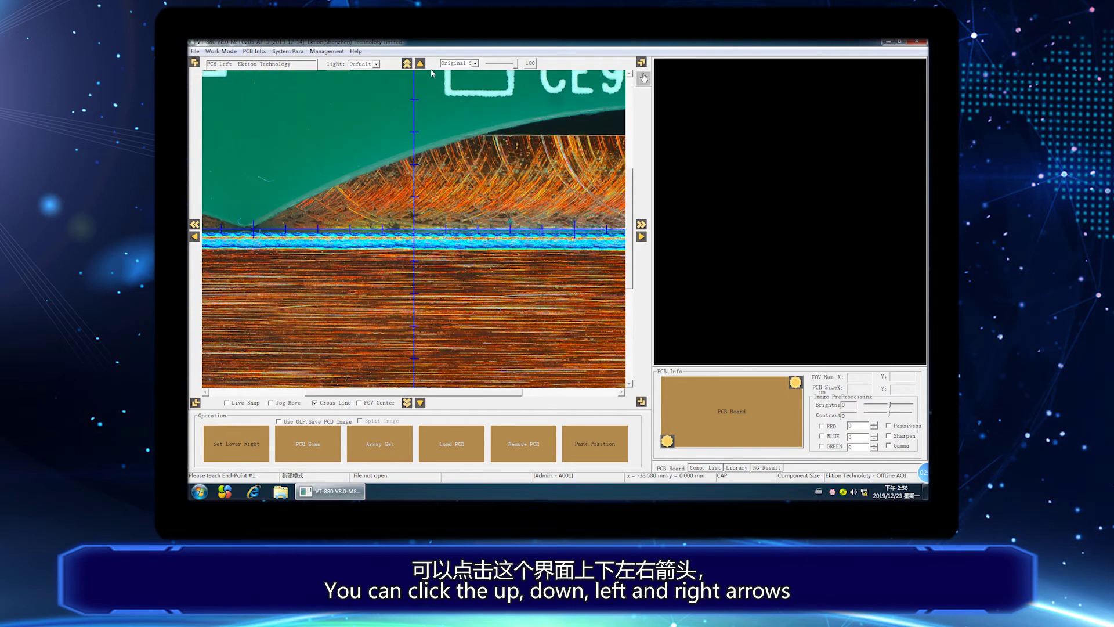
pyautogui.click(420, 63)
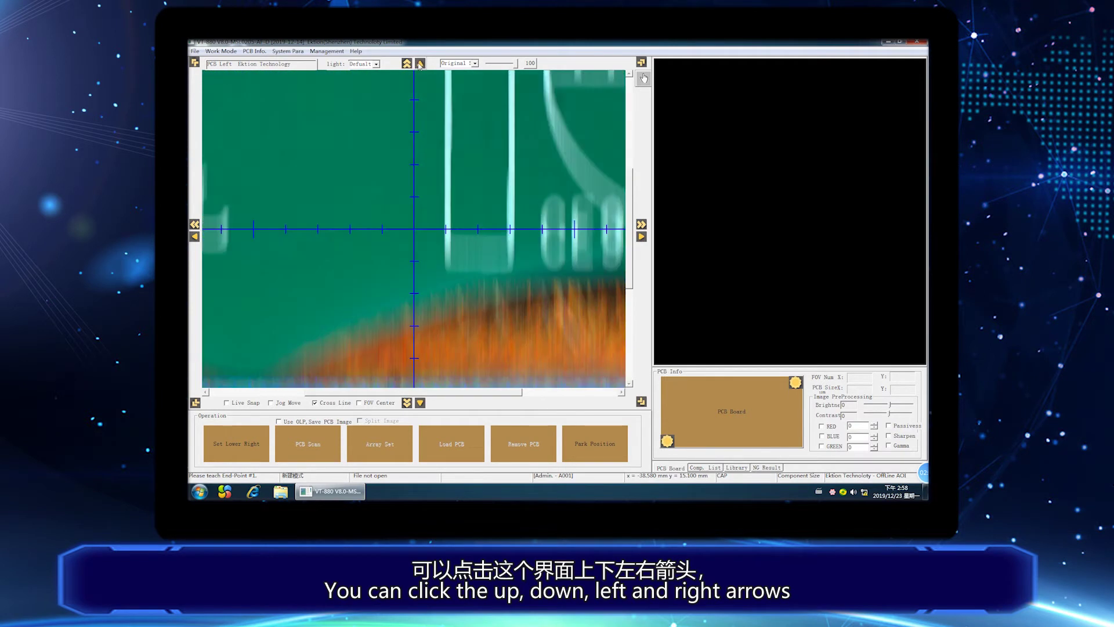
pyautogui.click(195, 236)
pyautogui.click(420, 403)
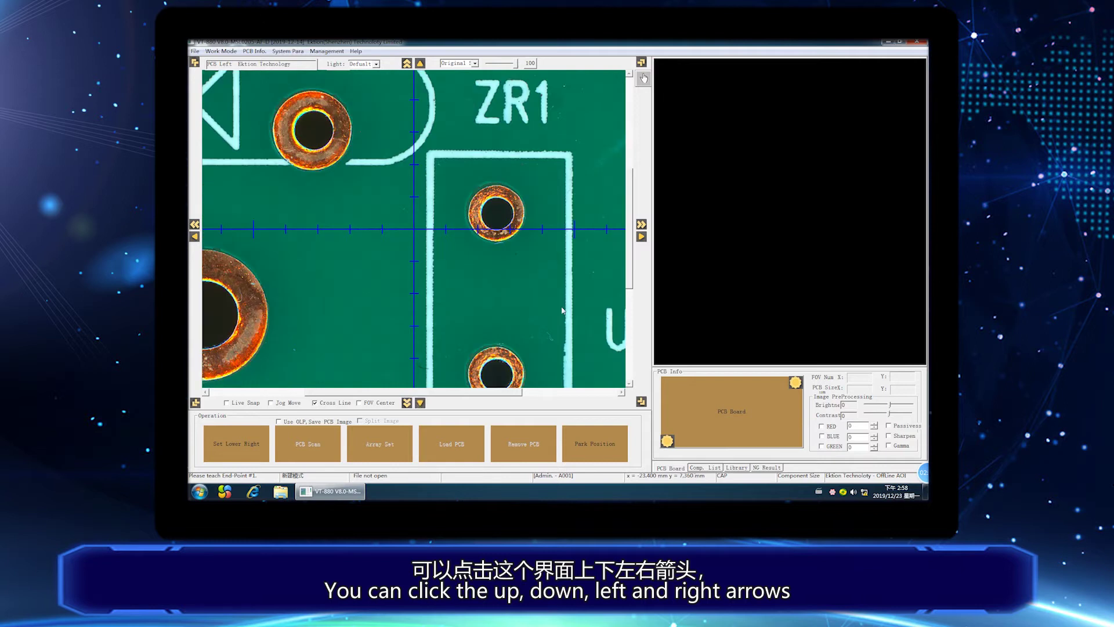
pyautogui.click(641, 237)
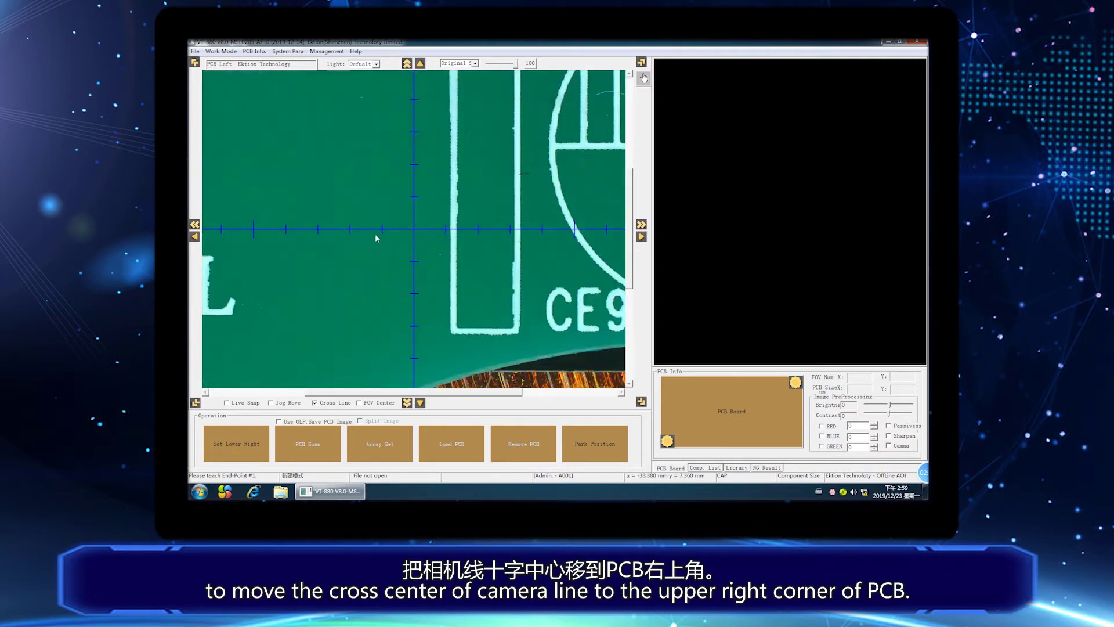
pyautogui.click(640, 237)
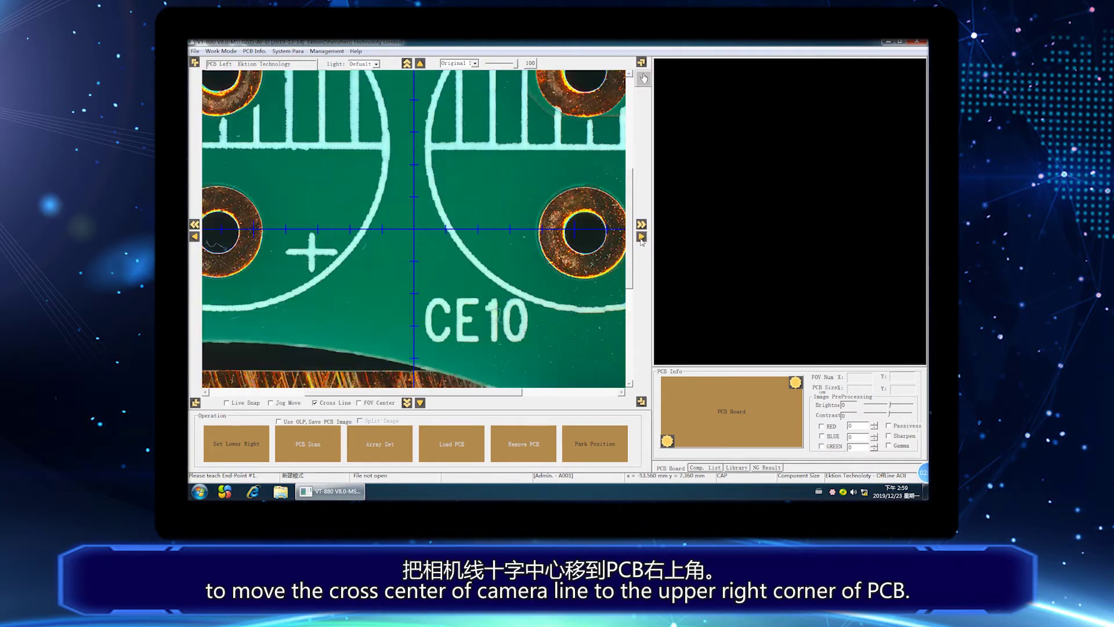
pyautogui.click(638, 237)
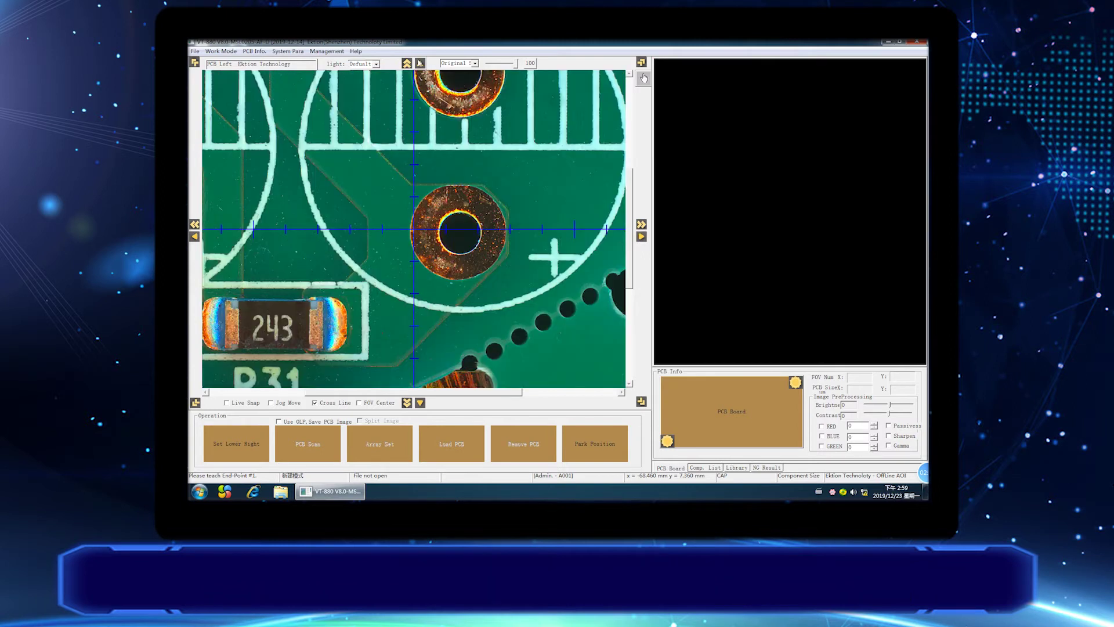
# - Jog the camera to the right edge and up past VR1, centring the crosshair on the upper-right corner
pyautogui.click(420, 64)
pyautogui.click(419, 64)
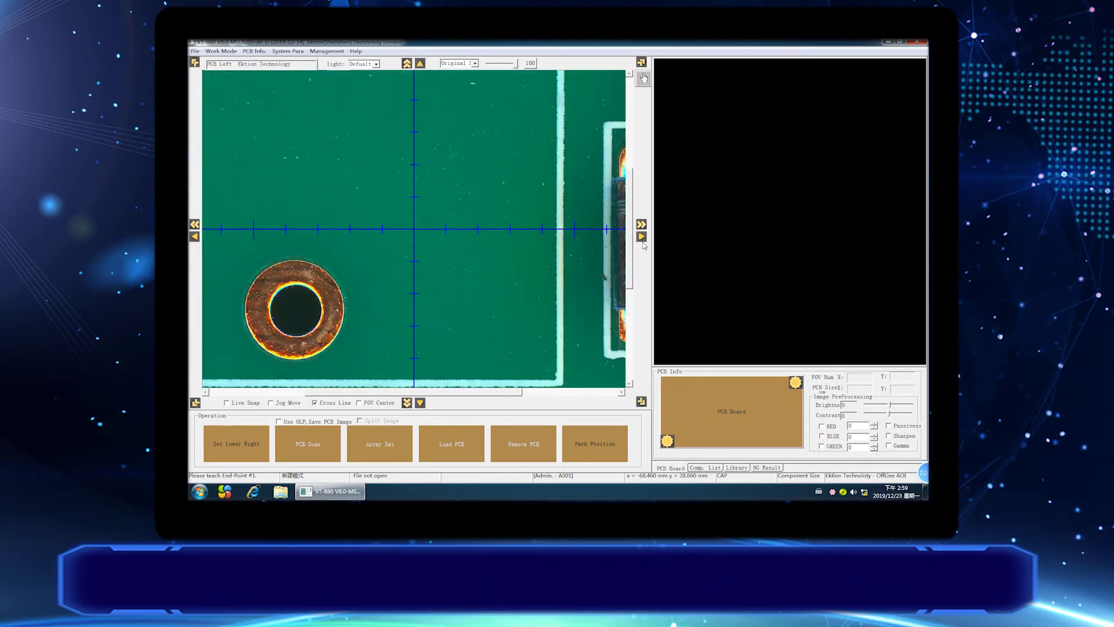
pyautogui.click(641, 237)
pyautogui.click(643, 237)
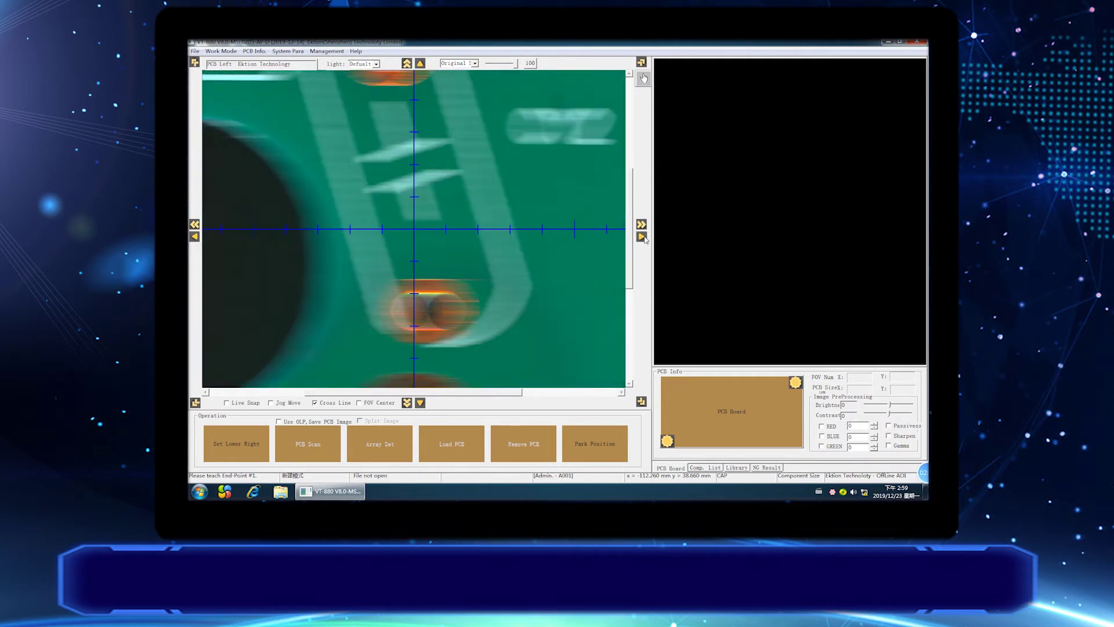
pyautogui.click(641, 237)
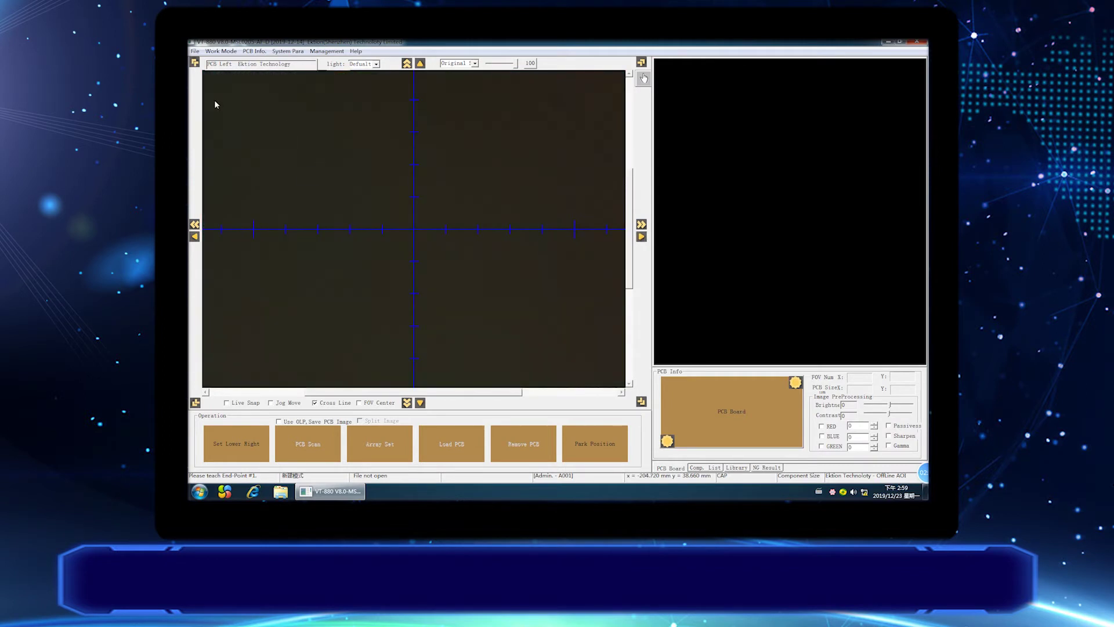
pyautogui.click(194, 236)
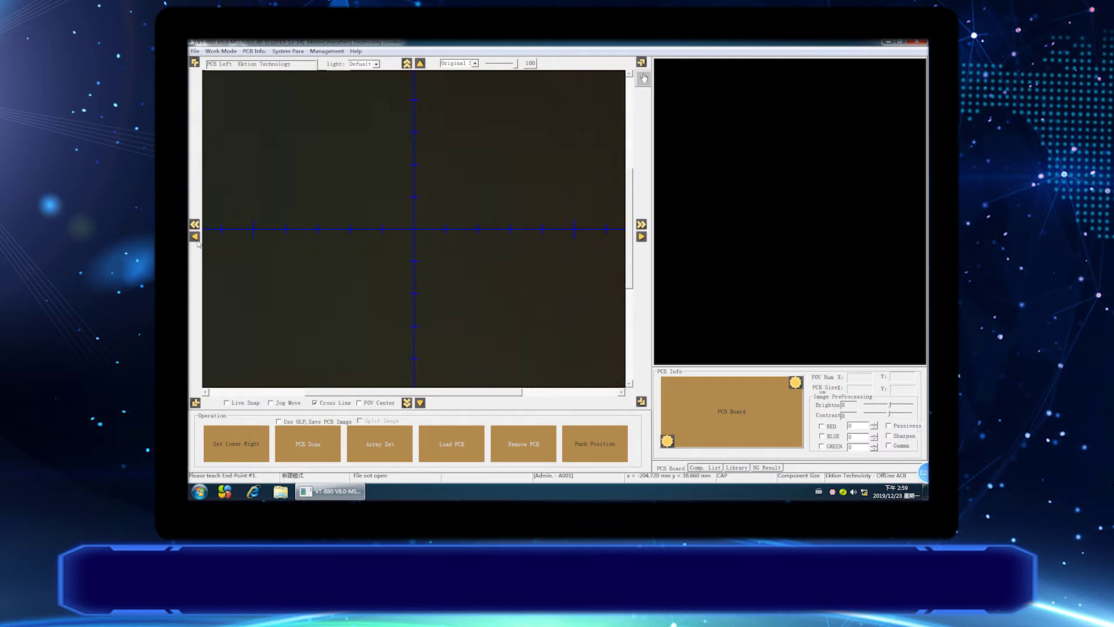
pyautogui.click(420, 63)
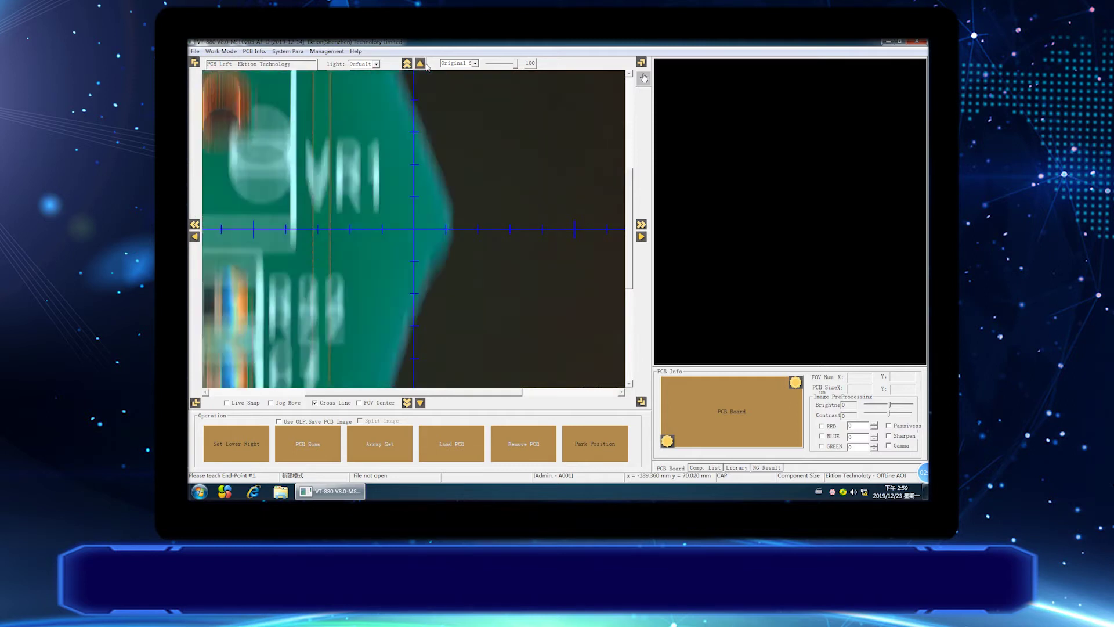
pyautogui.click(420, 63)
pyautogui.click(420, 63)
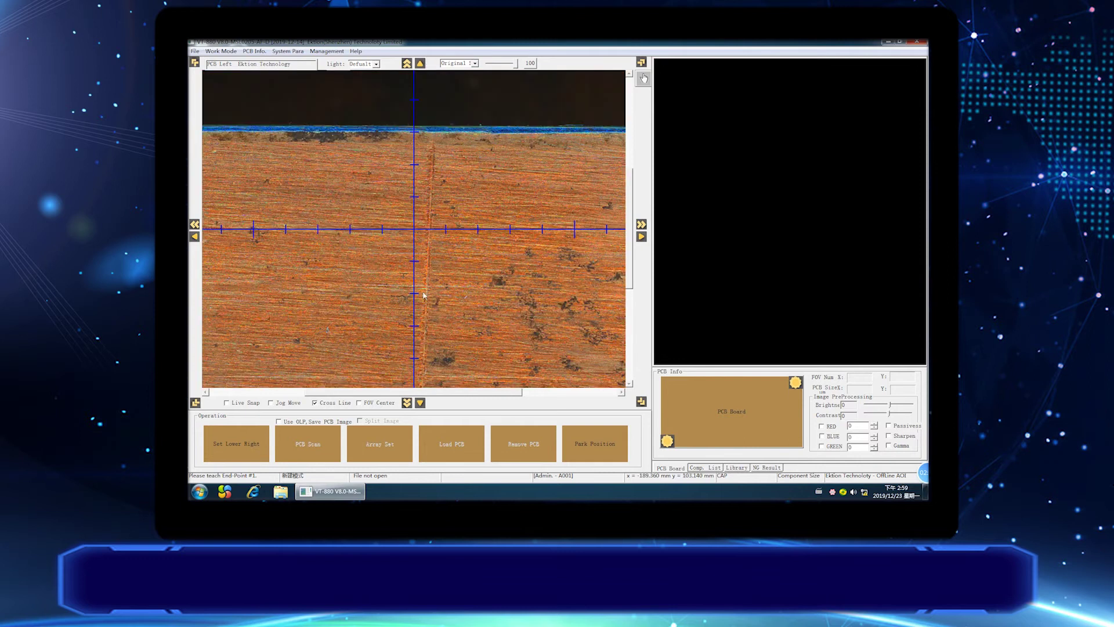
pyautogui.click(420, 402)
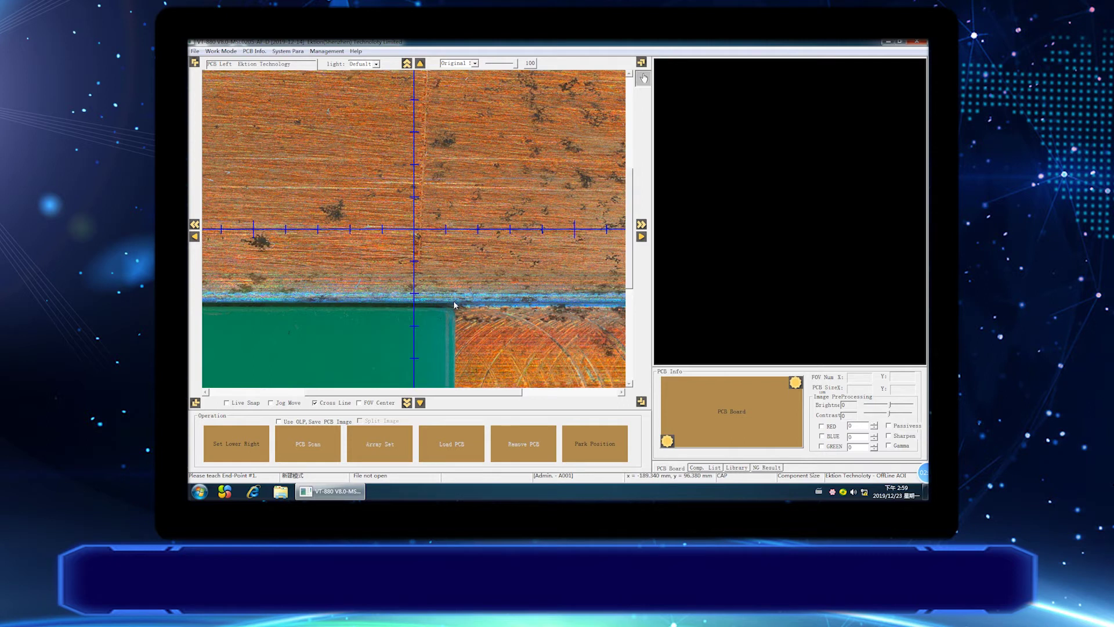
pyautogui.click(454, 303)
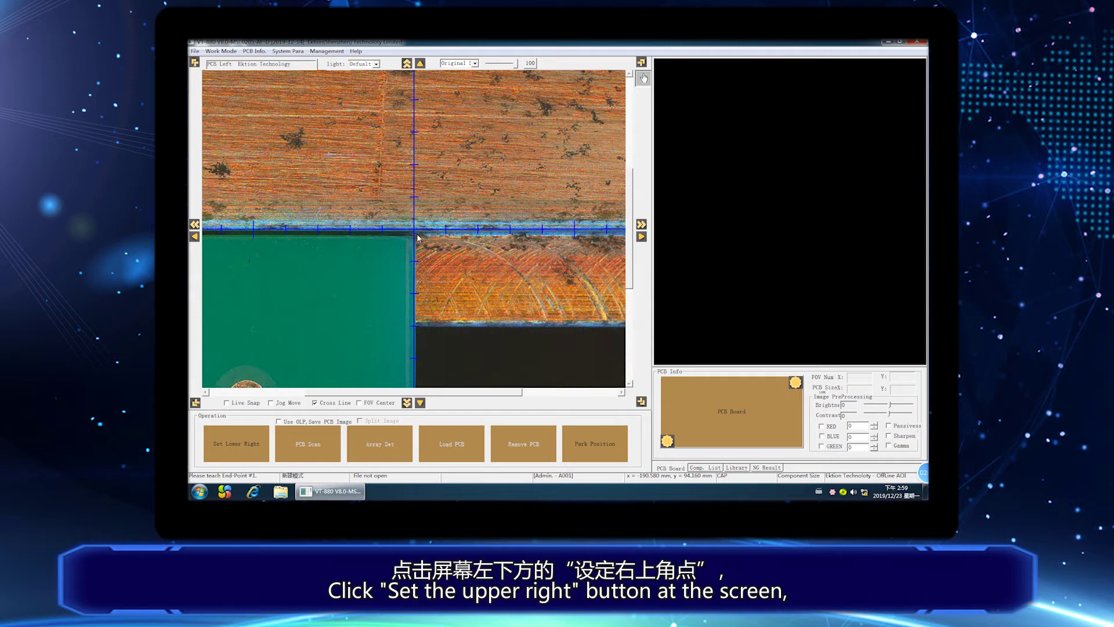
# - Record the upper-right corner as End-Point #1, giving PCB size 190580 × 94160, and acknowledge message 6004
pyautogui.click(229, 440)
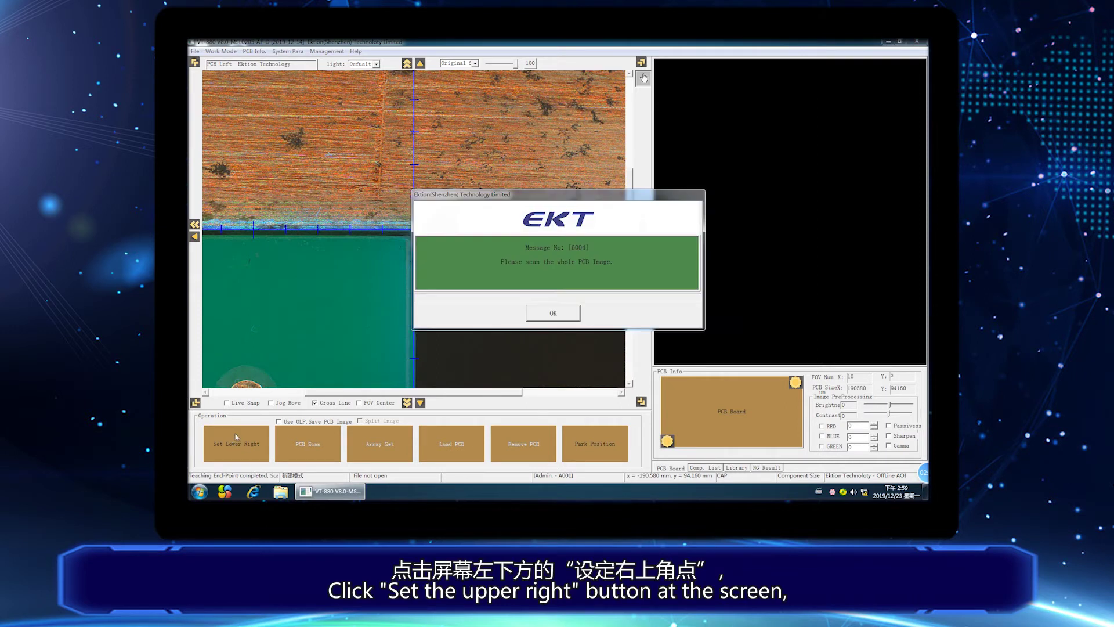
pyautogui.click(554, 313)
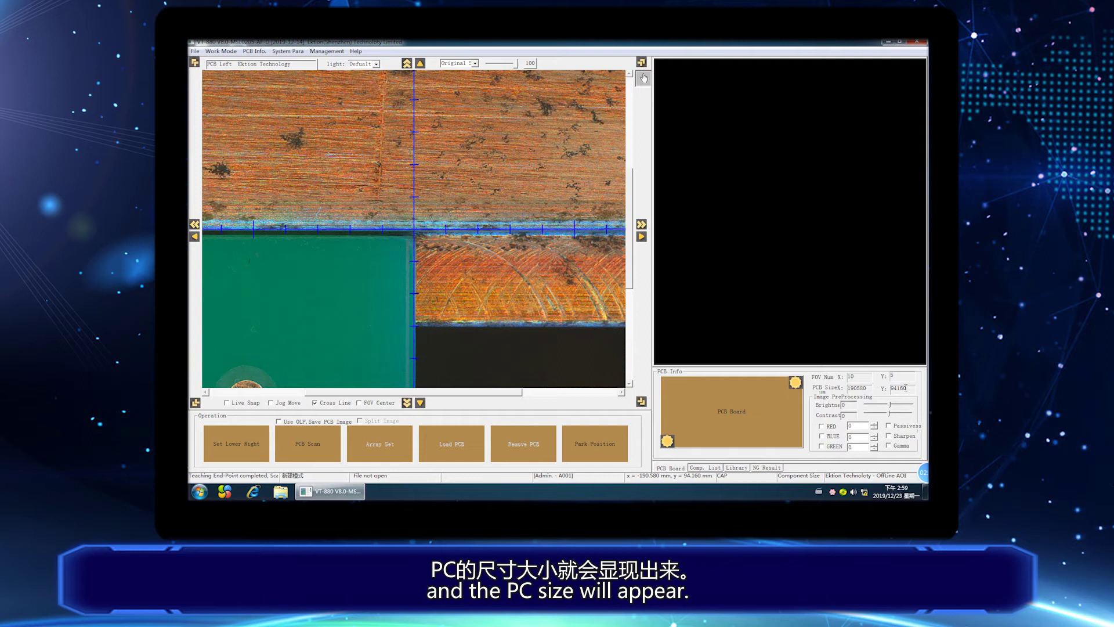
# - Save the program as new model 123, entering 1234567 as the name, and run the full-board scan
pyautogui.click(306, 446)
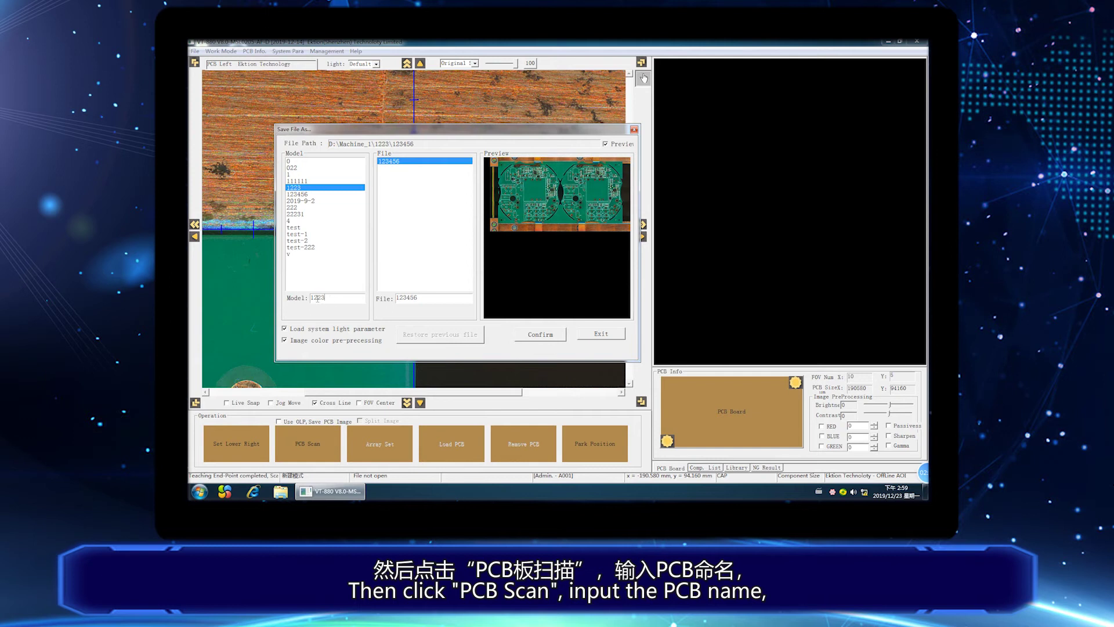
pyautogui.moveTo(332, 298); pyautogui.dragTo(276, 299)
pyautogui.write('123')
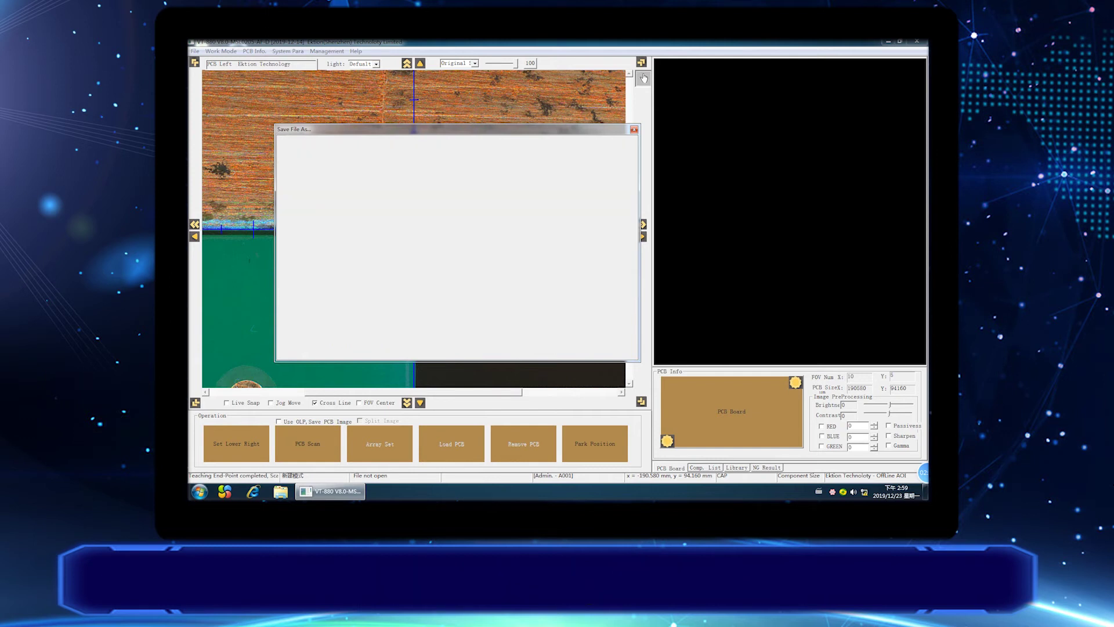
pyautogui.write('45679')
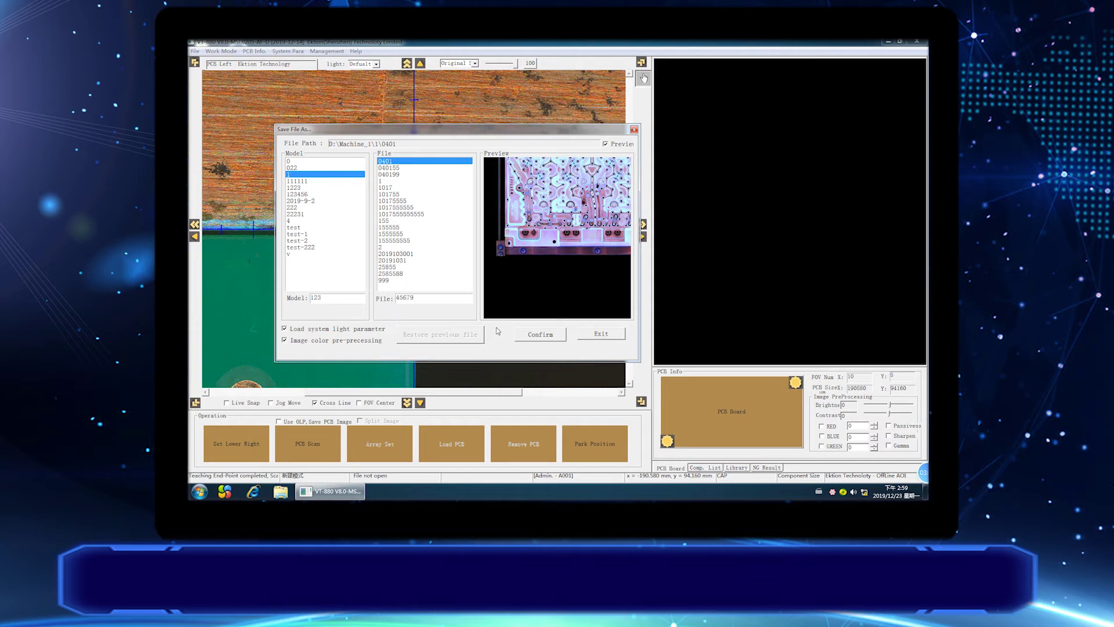
pyautogui.click(531, 335)
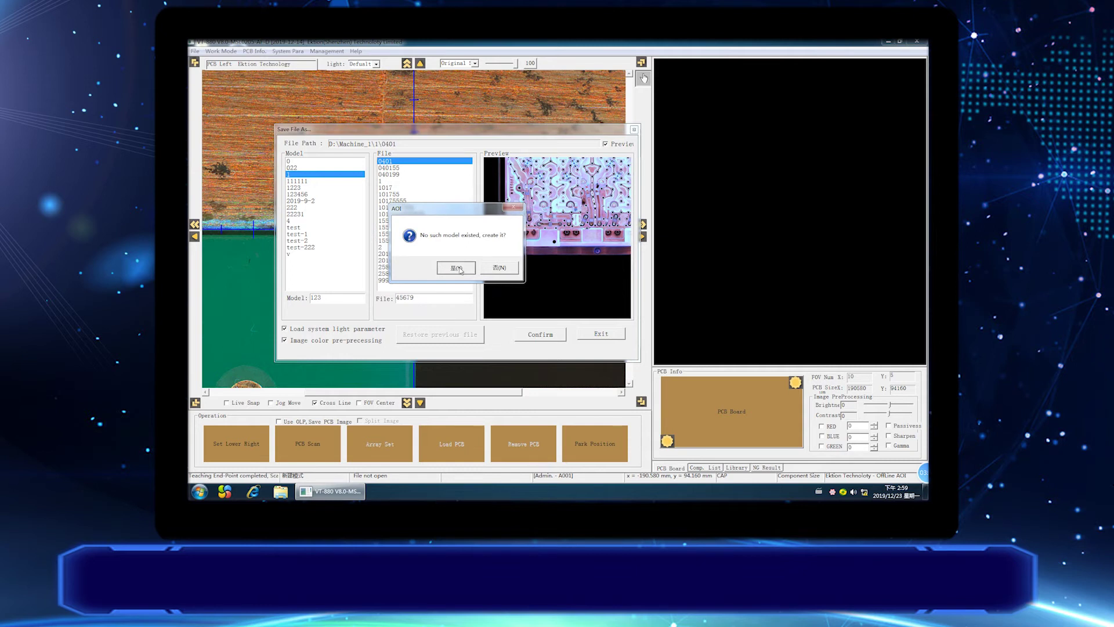
pyautogui.click(457, 268)
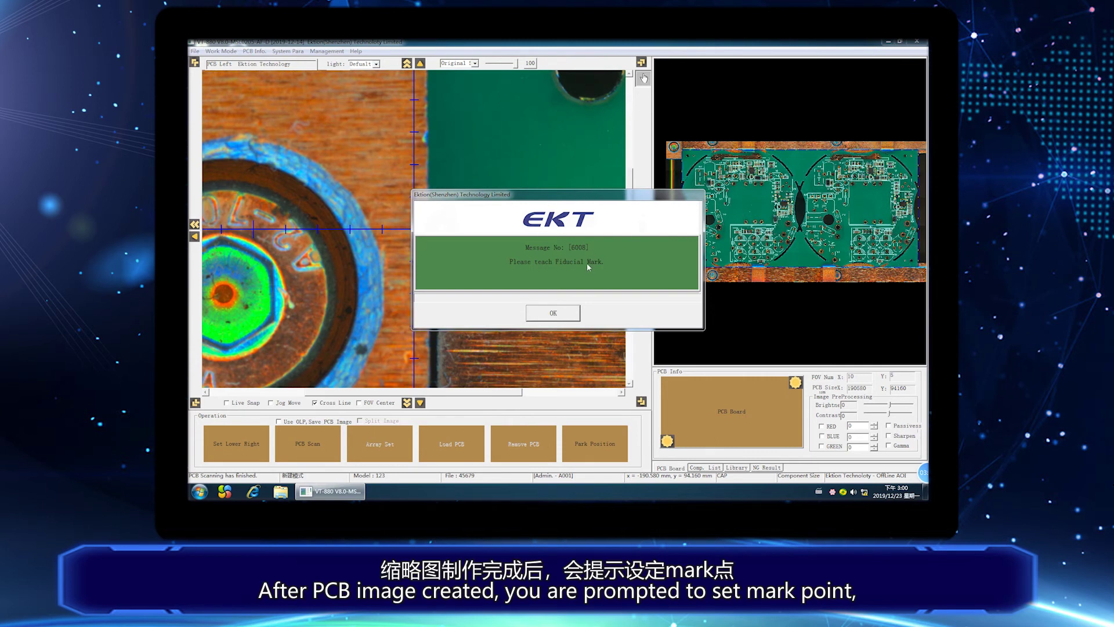
# - Bring the camera to the through-hole near the board's lower-left corner and centre it on the crosshair
pyautogui.click(553, 316)
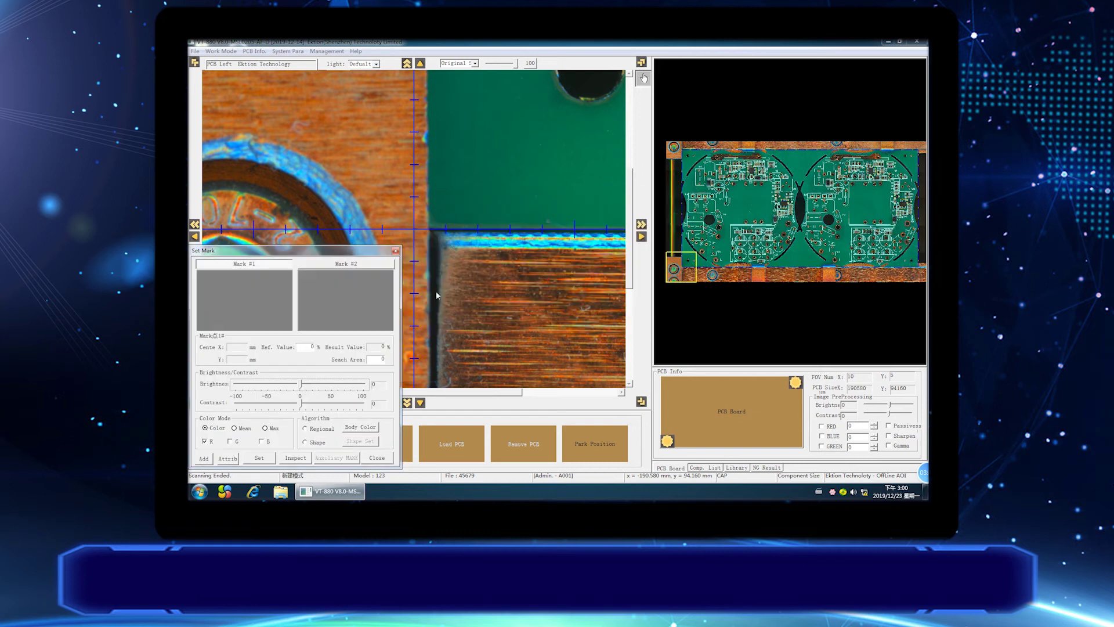
pyautogui.moveTo(354, 252); pyautogui.dragTo(558, 157)
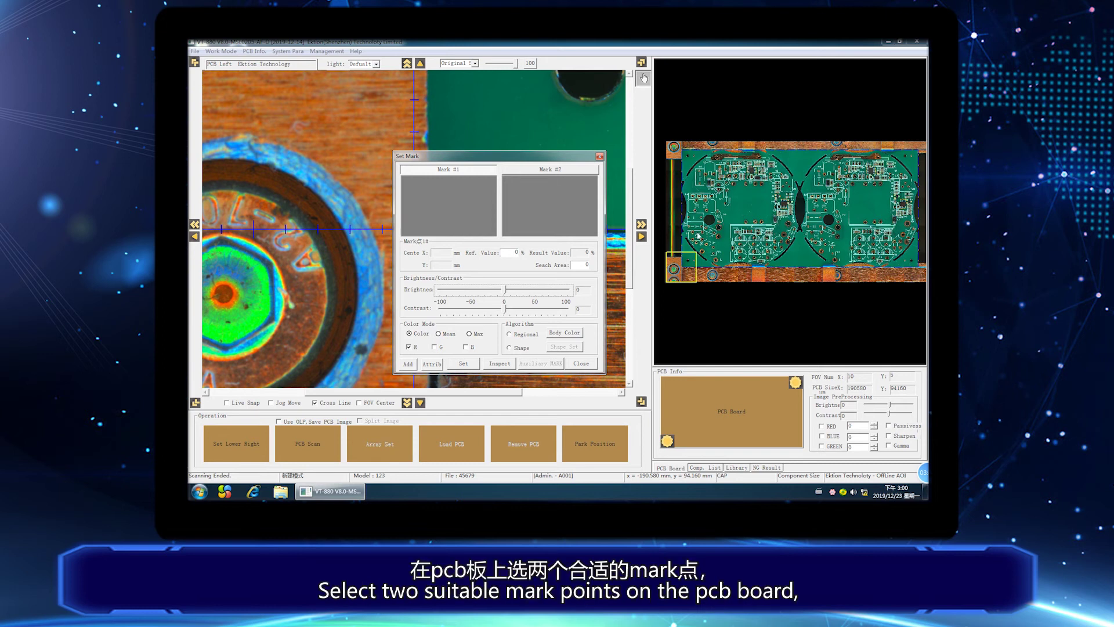
pyautogui.click(691, 263)
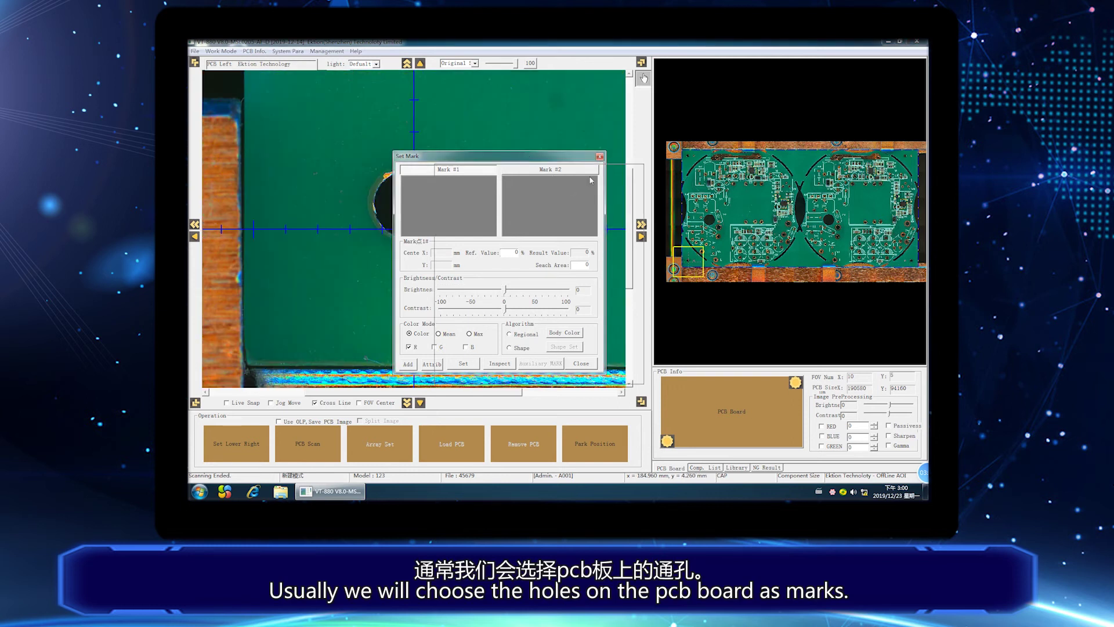
pyautogui.moveTo(441, 158); pyautogui.dragTo(534, 240)
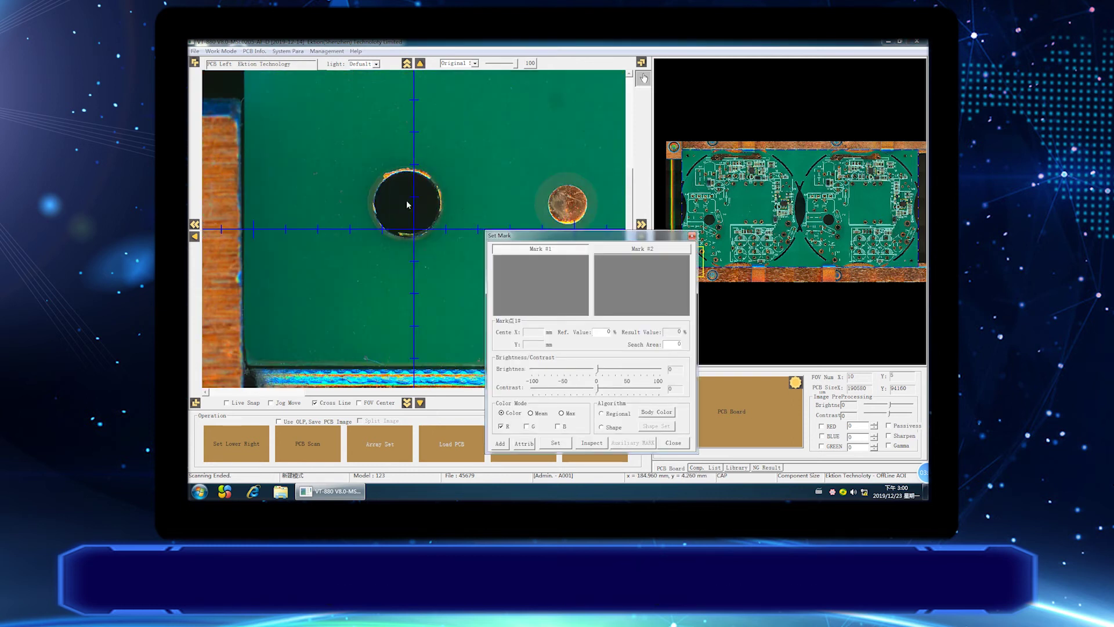
pyautogui.moveTo(540, 236); pyautogui.dragTo(550, 234)
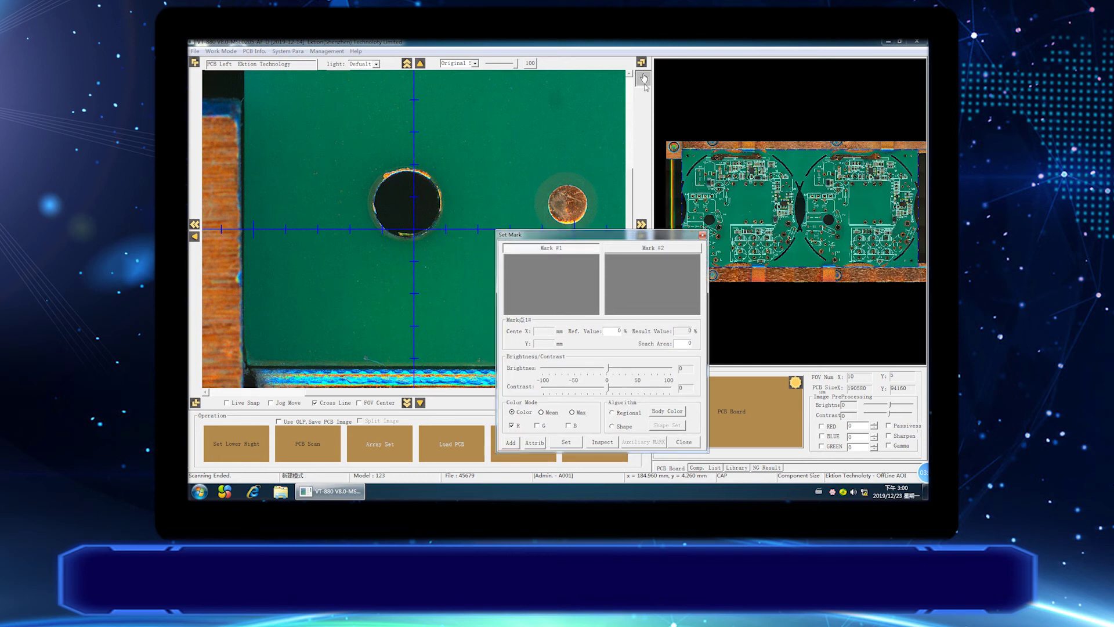
pyautogui.click(401, 200)
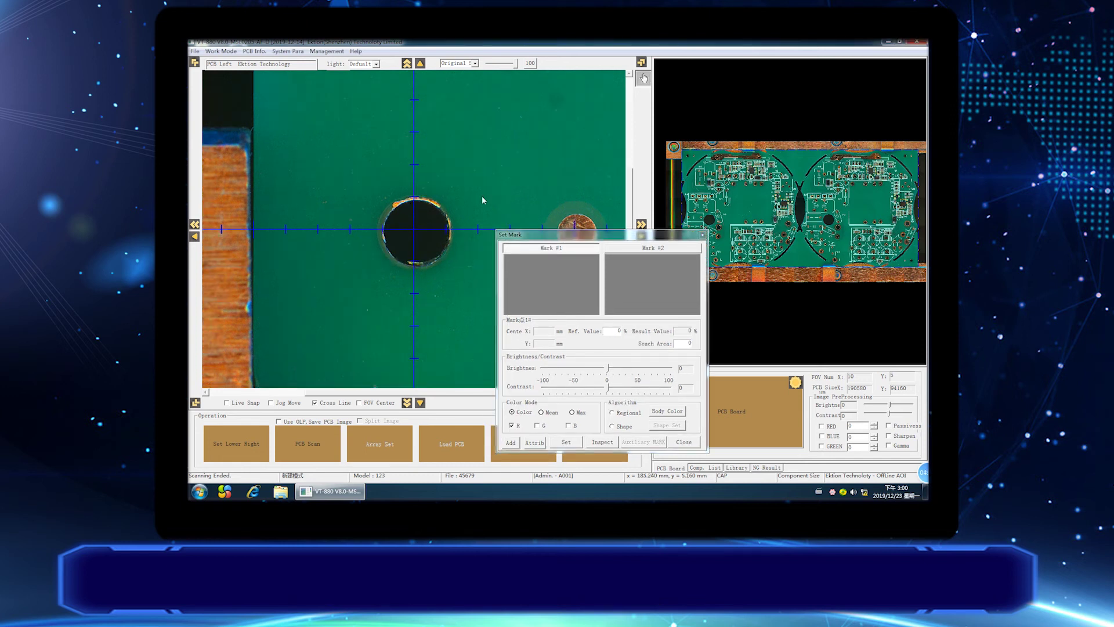
# - Box the hole and save it as Fiducial Mark #1, with brightness 50 and contrast 50
pyautogui.moveTo(380, 196); pyautogui.dragTo(453, 268)
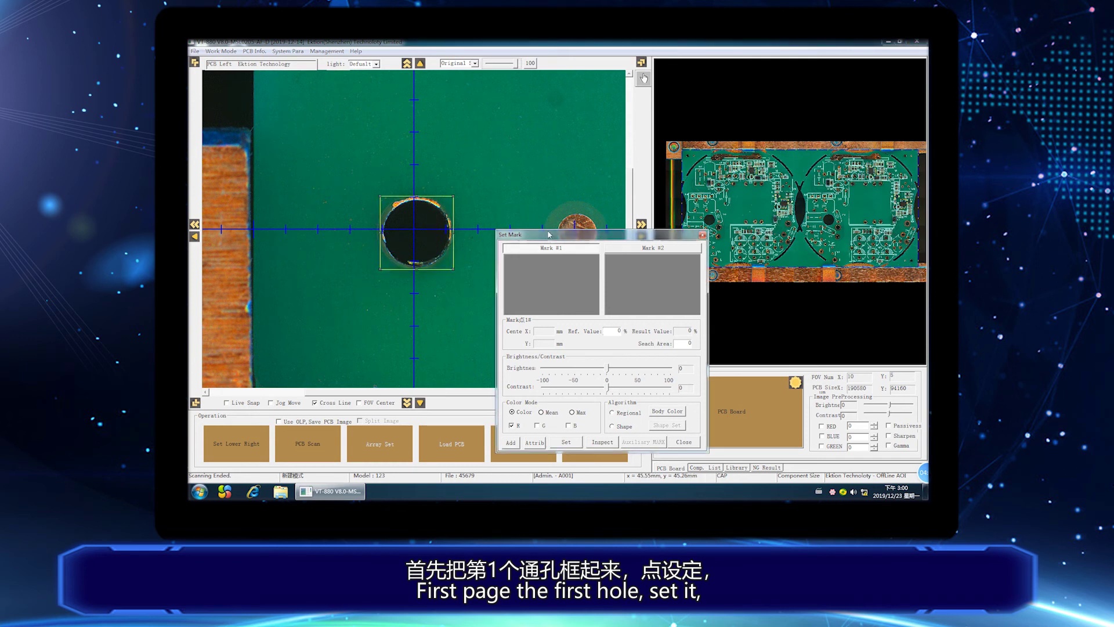
pyautogui.moveTo(551, 236); pyautogui.dragTo(519, 126)
pyautogui.click(533, 331)
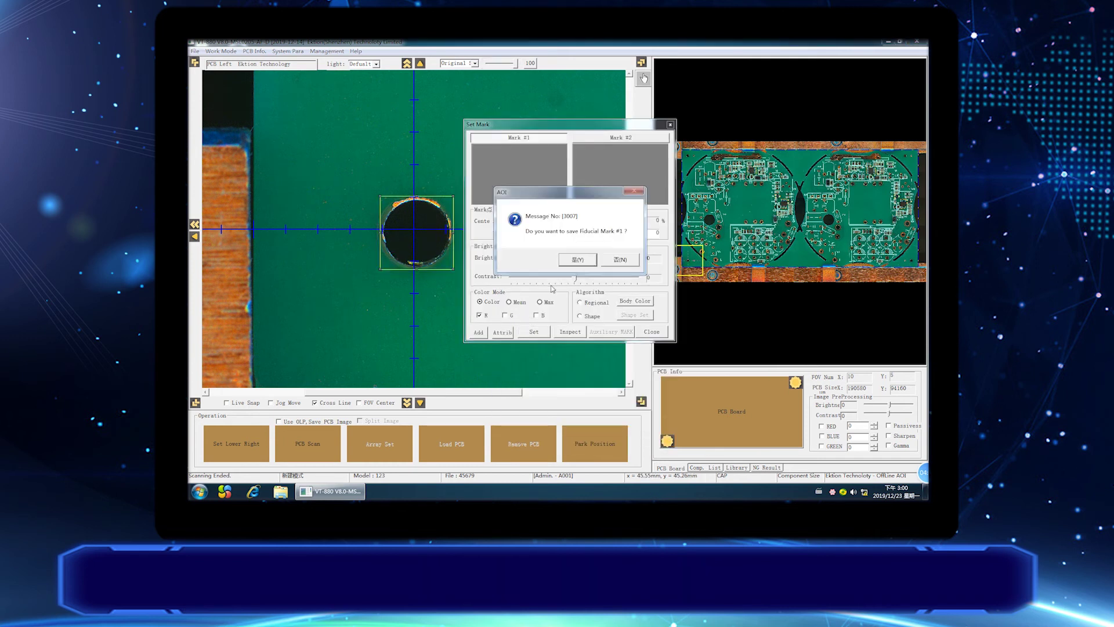
pyautogui.click(575, 258)
pyautogui.moveTo(575, 257); pyautogui.dragTo(595, 257)
pyautogui.moveTo(576, 276); pyautogui.dragTo(606, 260)
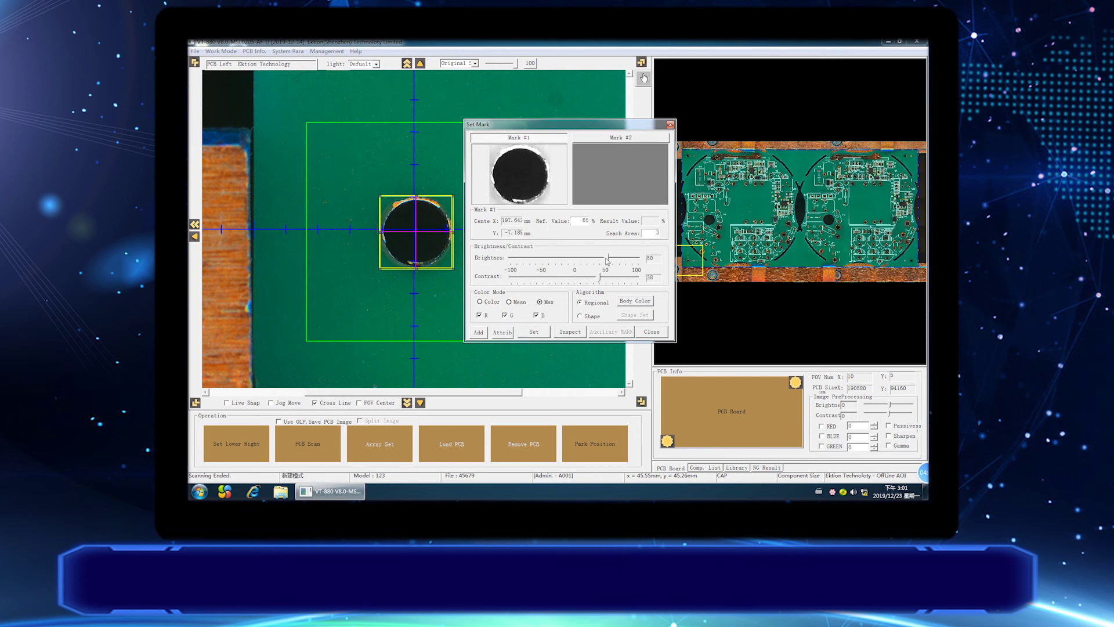
# - Switch to Mark #2 and bring the camera to the hole near the board's upper-right corner
pyautogui.click(625, 139)
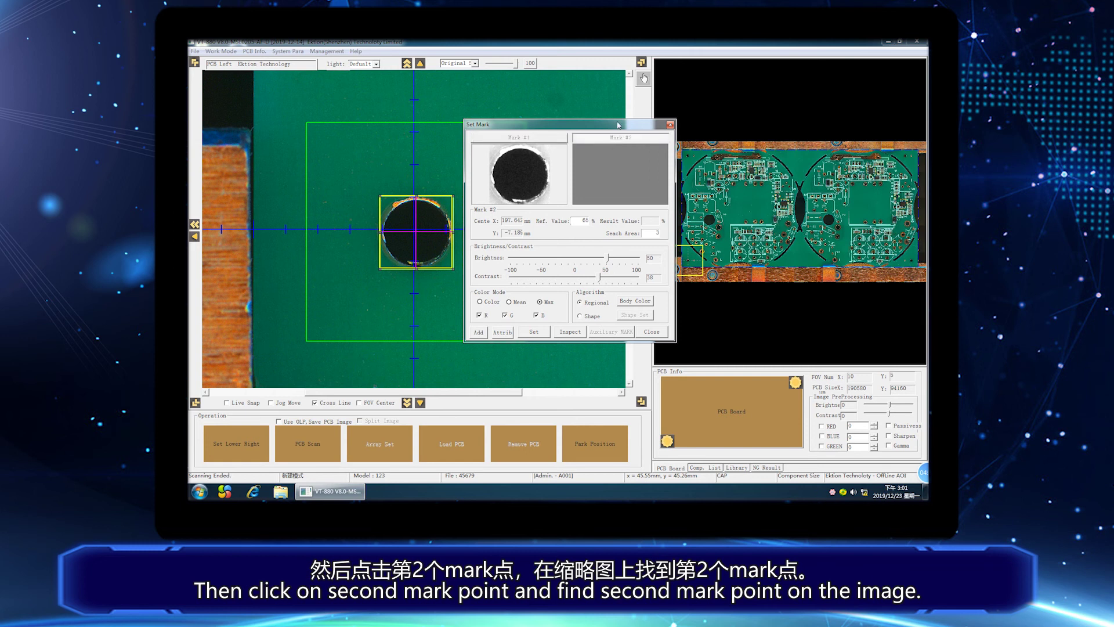
pyautogui.moveTo(619, 125); pyautogui.dragTo(568, 102)
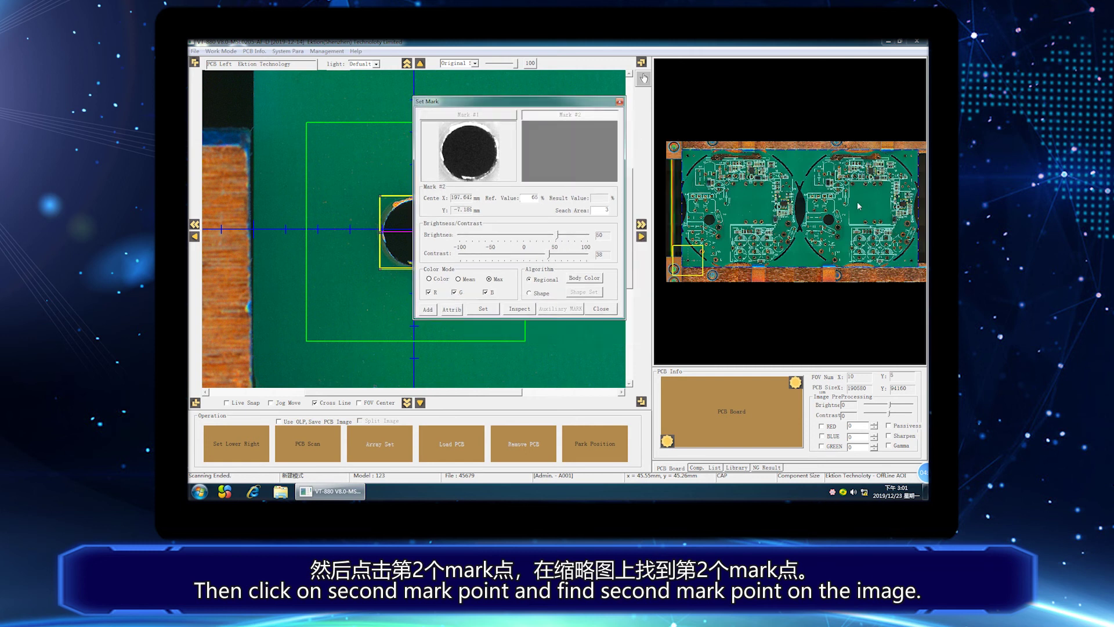
pyautogui.click(905, 160)
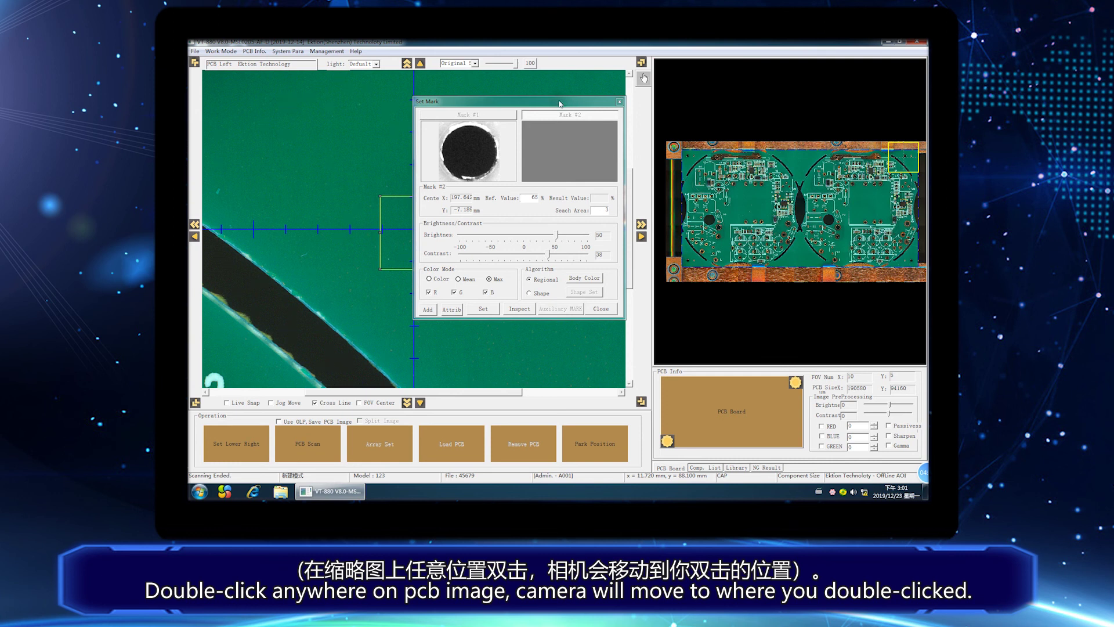
pyautogui.moveTo(561, 105); pyautogui.dragTo(688, 172)
# - Box the hole and save it as Mark #2, set contrast to 43, and close mark setup
pyautogui.moveTo(438, 273); pyautogui.dragTo(484, 241)
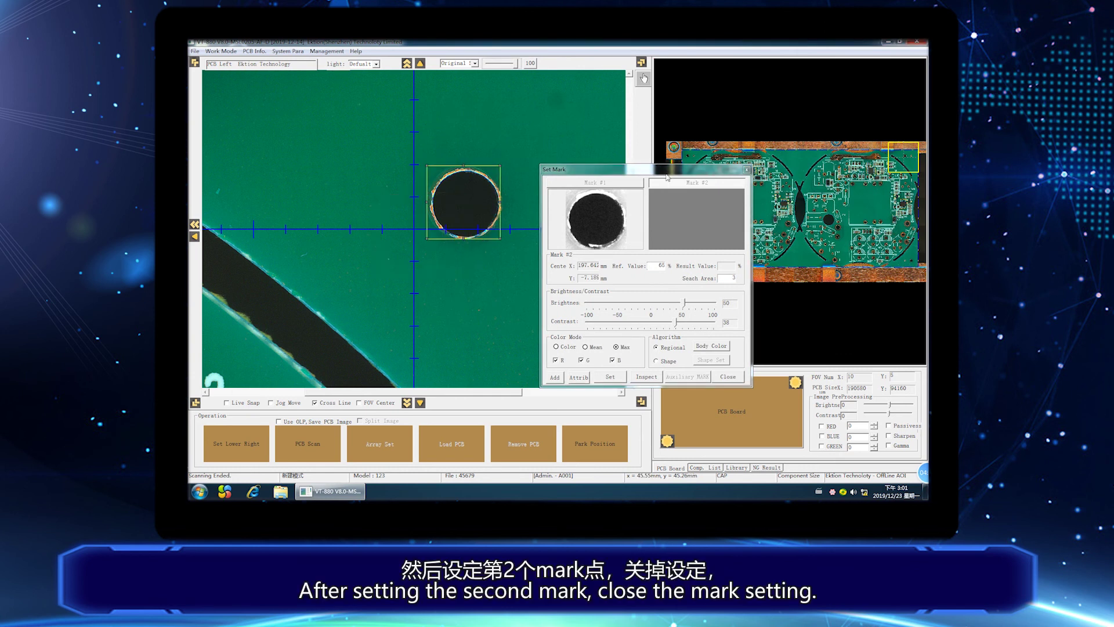
pyautogui.moveTo(666, 170); pyautogui.dragTo(585, 112)
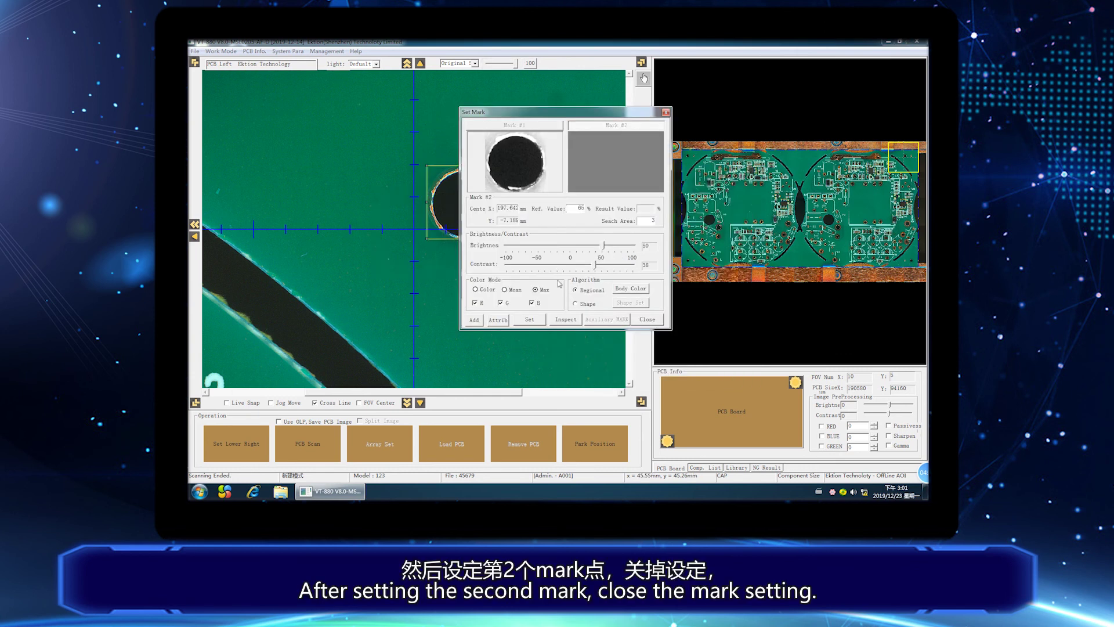
pyautogui.click(529, 320)
pyautogui.click(574, 248)
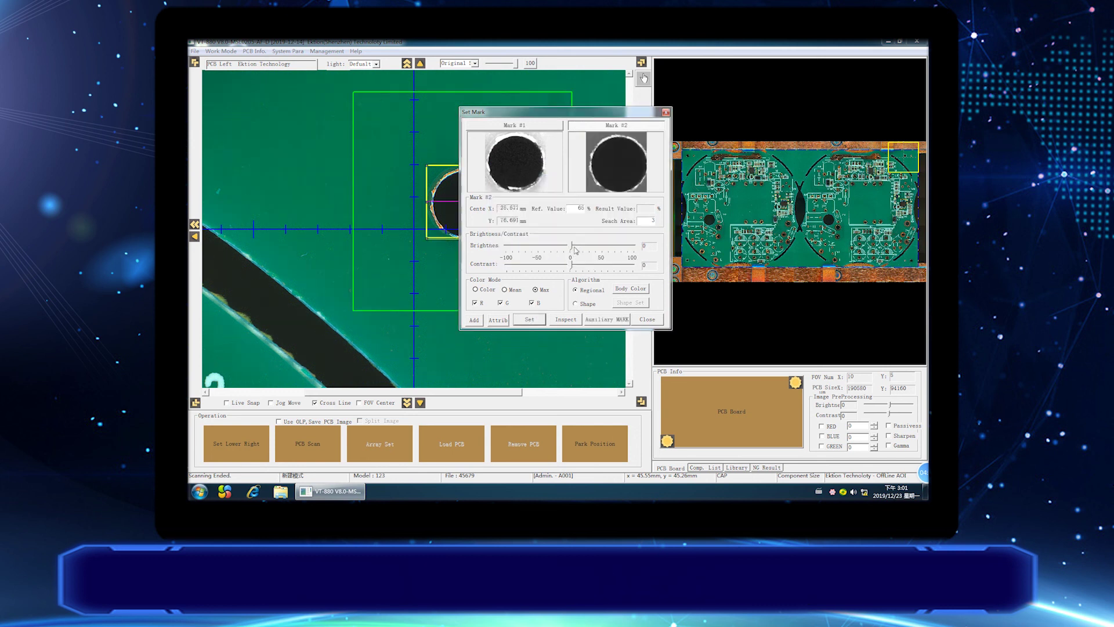
pyautogui.moveTo(572, 265); pyautogui.dragTo(591, 248)
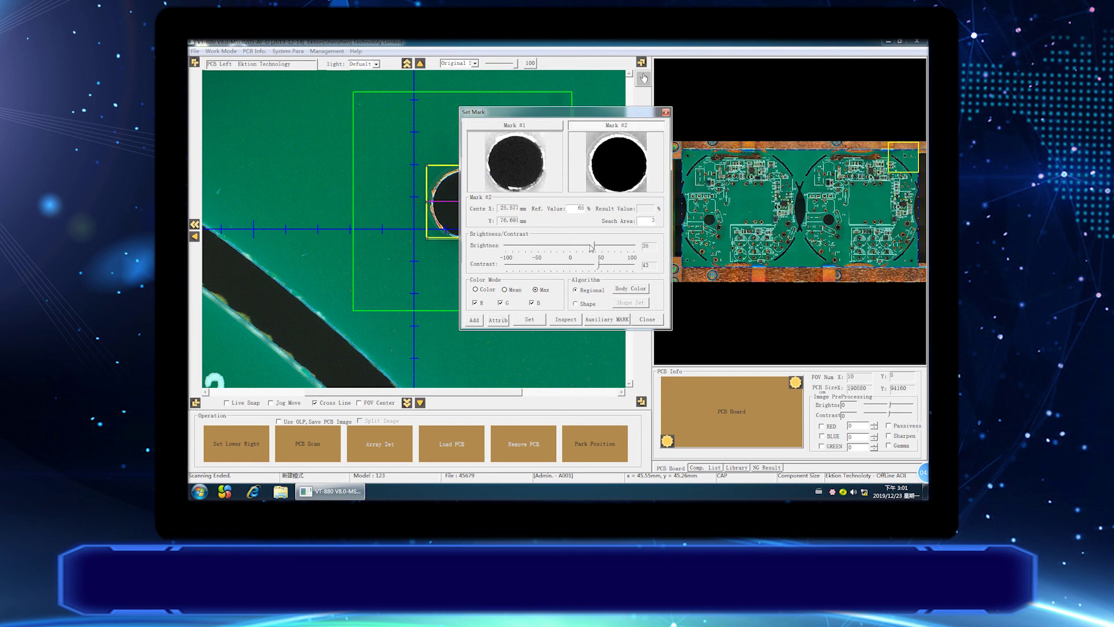
pyautogui.click(644, 319)
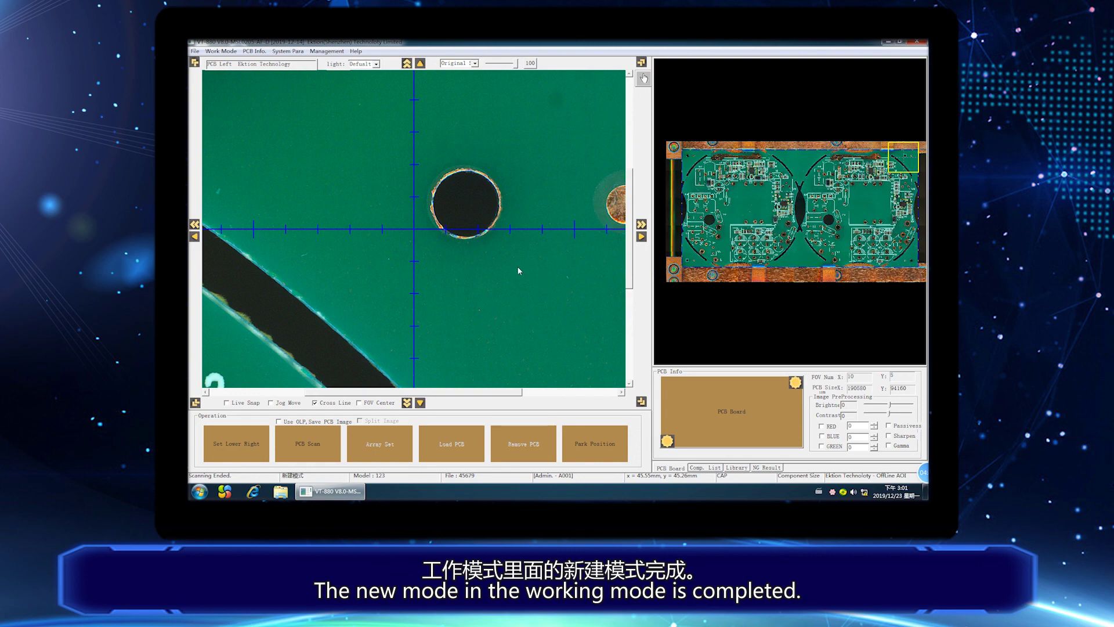